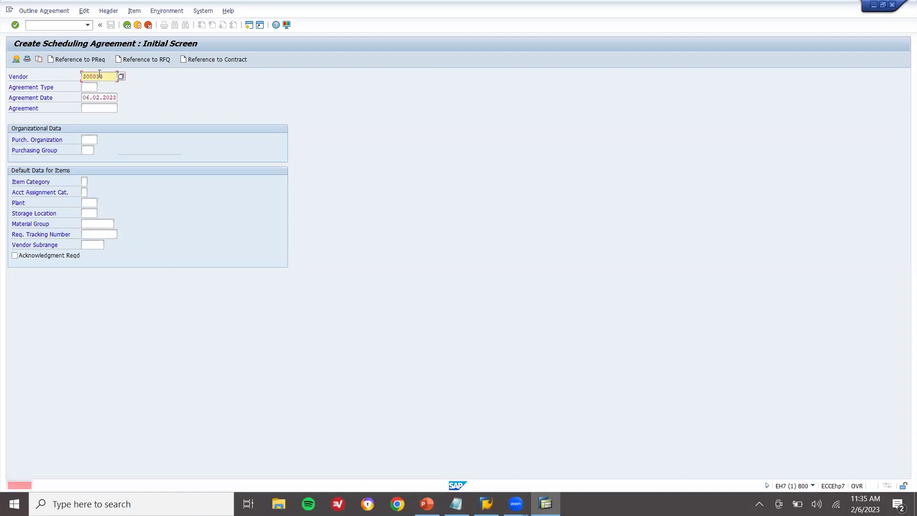
- Start a scheduling agreement for the vendor with agreement type LP, purchasing organization HK01 and purchasing group 000
text(LP)
click(88, 139)
text(HK01)
key(Tab)
text(000)
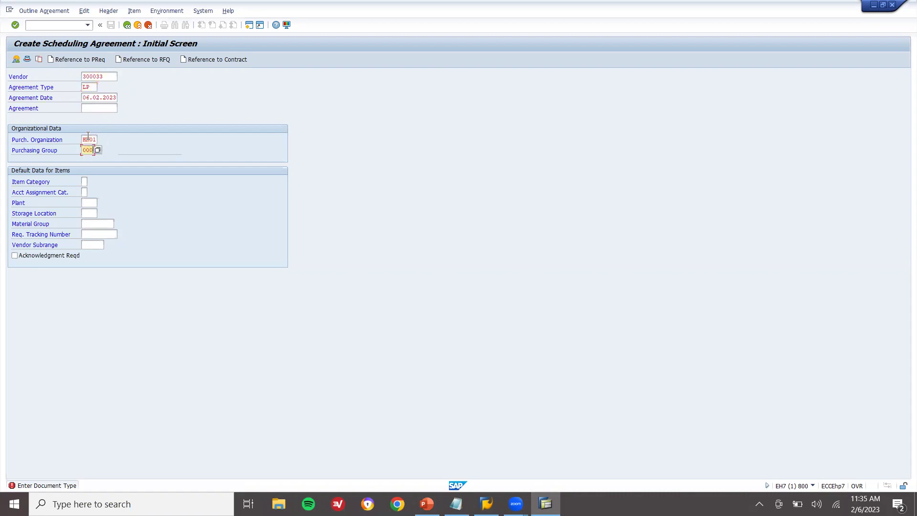
key(Return)
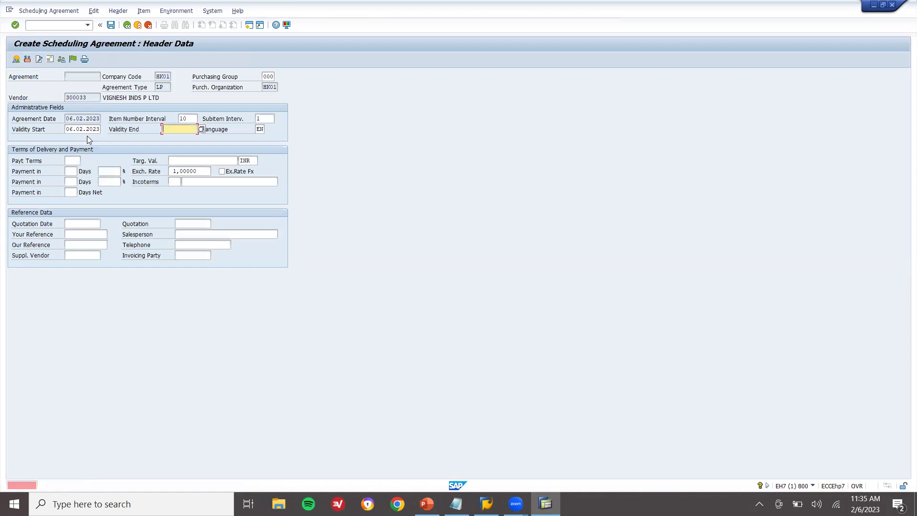
- Set the agreement's validity end to 13.02.2023 and continue to the item overview
click(200, 130)
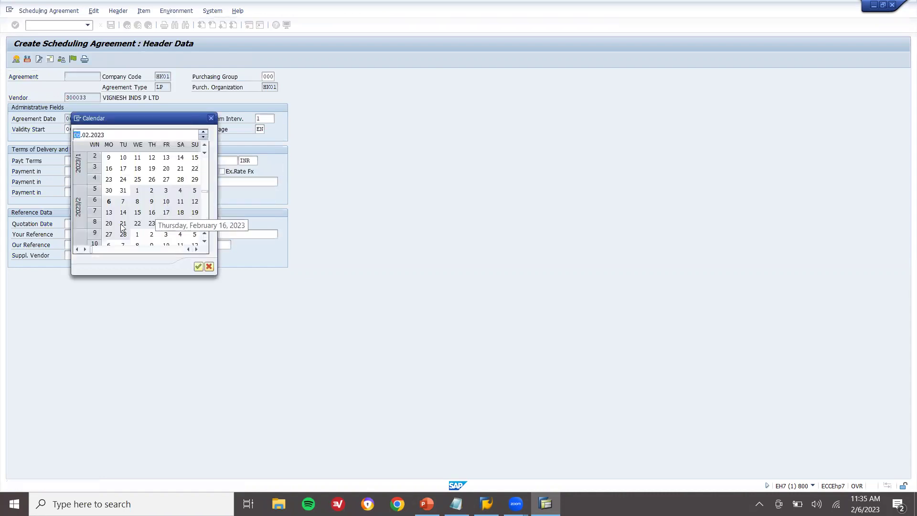
double_click(109, 212)
key(Return)
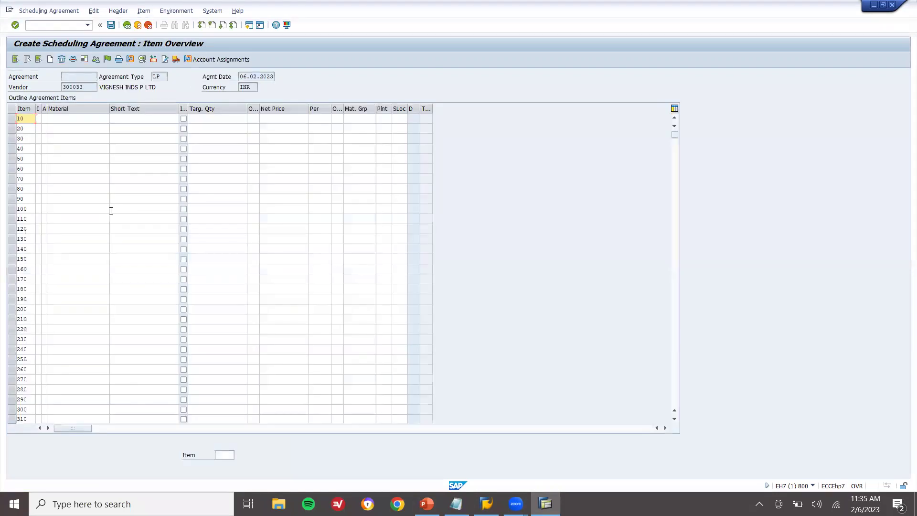
- Enter material S555 as item 10 with plant HK01 and storage location HK01
click(68, 117)
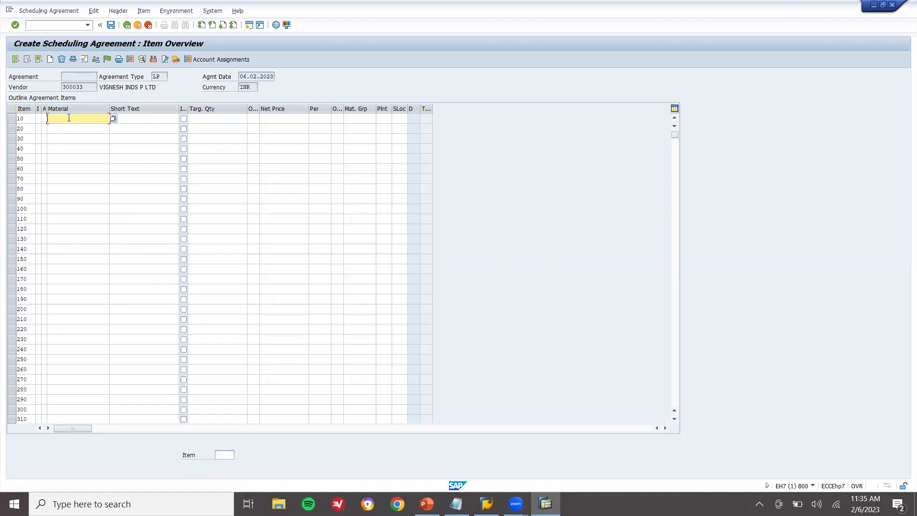
key(Return)
text(HK01)
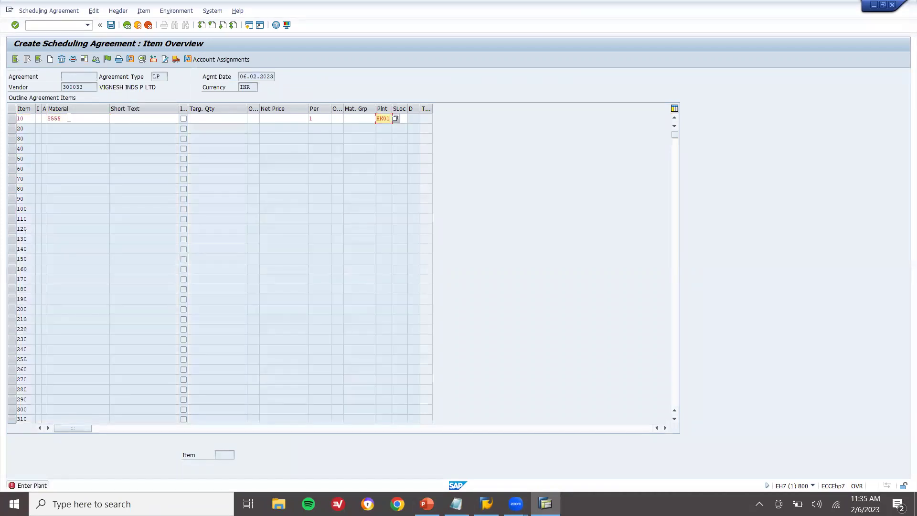
key(Tab)
text(HK01)
- Give item 10 a target quantity of 10 and a net price of 1100
click(194, 119)
key(Return)
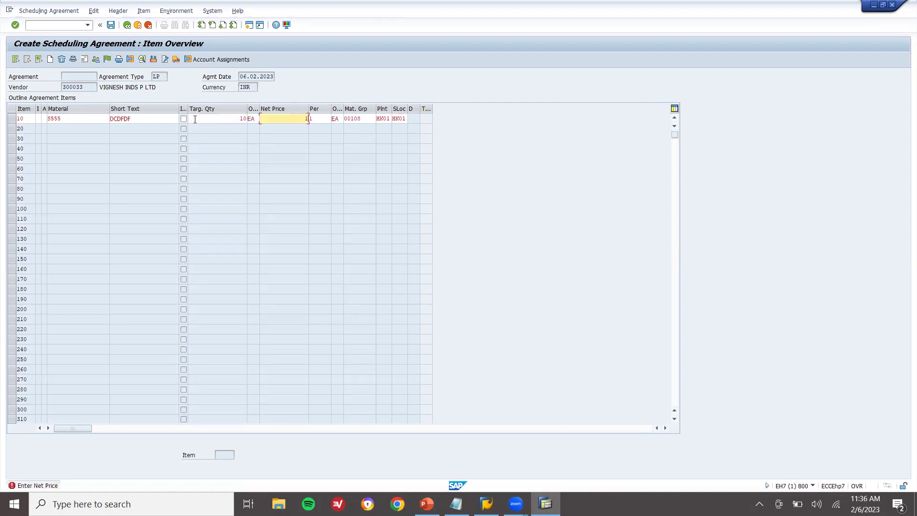
key(Return)
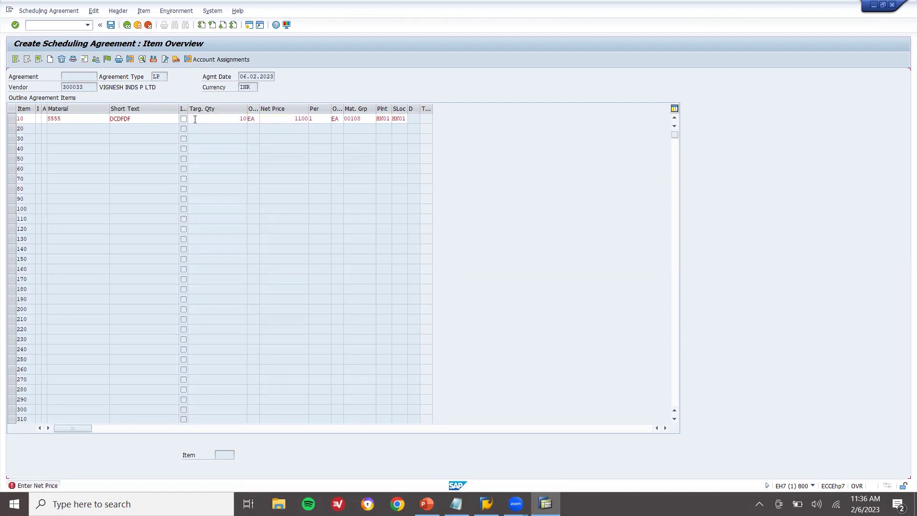
- Review item 10's material, target quantity, net price, plant and storage location, and save the scheduling agreement
click(97, 119)
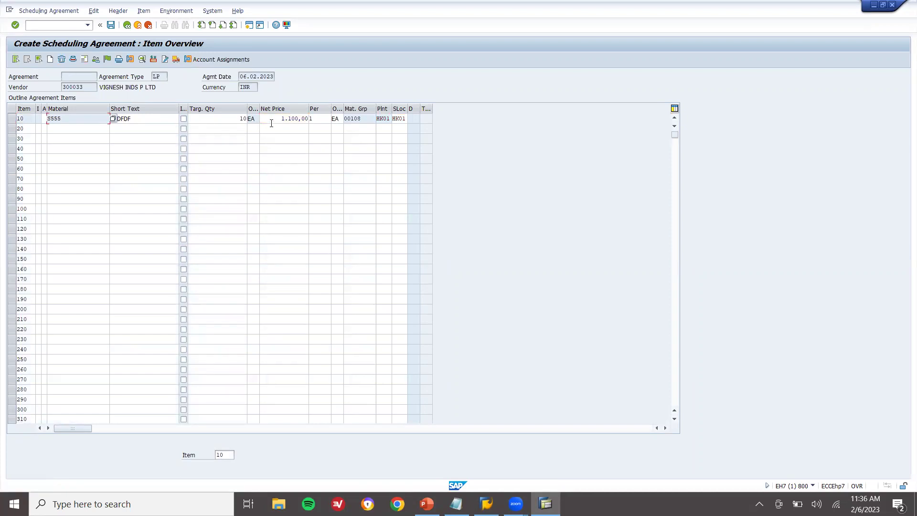
click(232, 114)
click(277, 118)
click(388, 117)
click(402, 119)
click(227, 120)
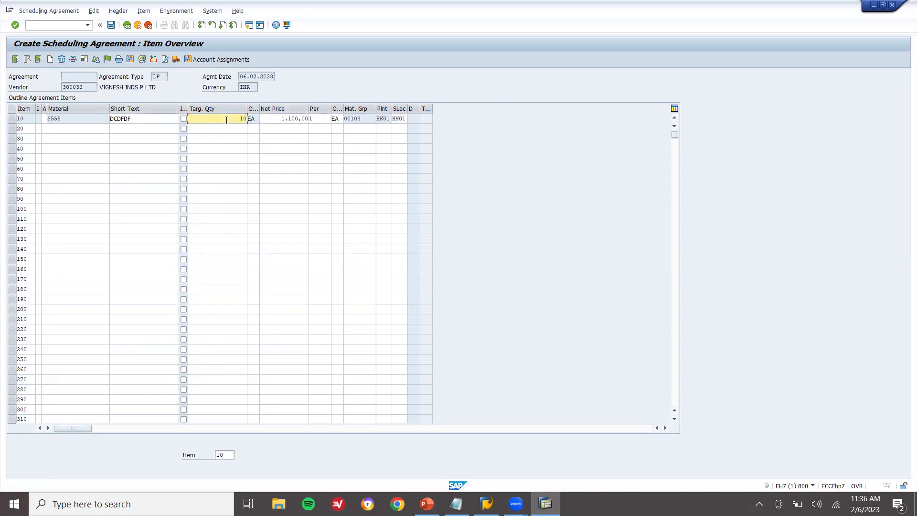
click(111, 26)
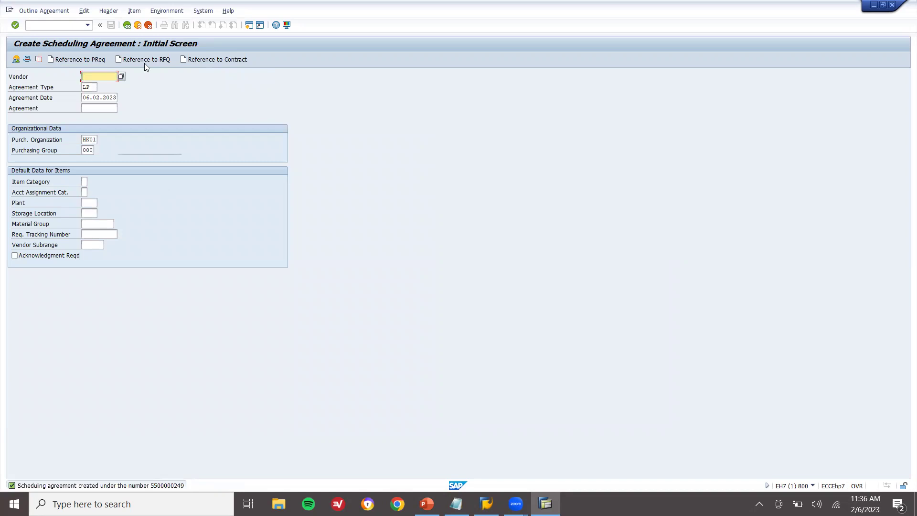
- Leave the creation transaction and open the new scheduling agreement for schedule maintenance with transaction ME38
click(138, 25)
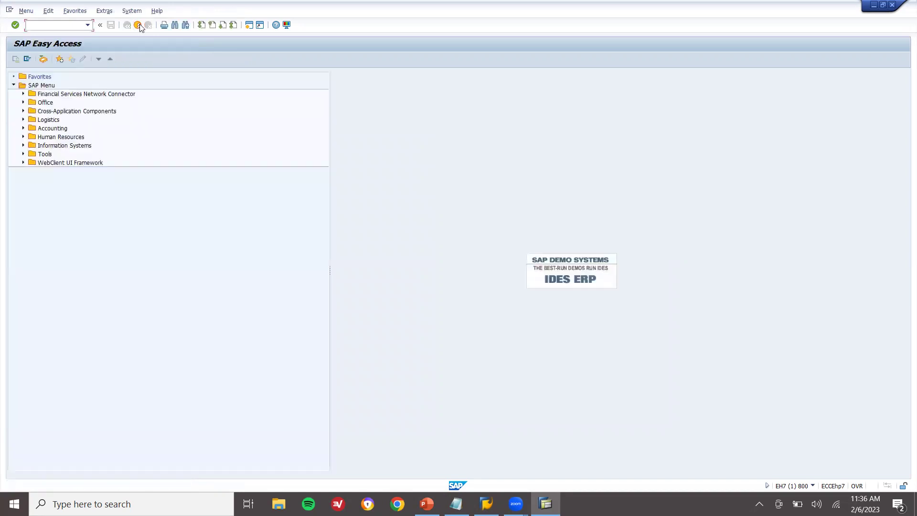
text(ME38)
key(Return)
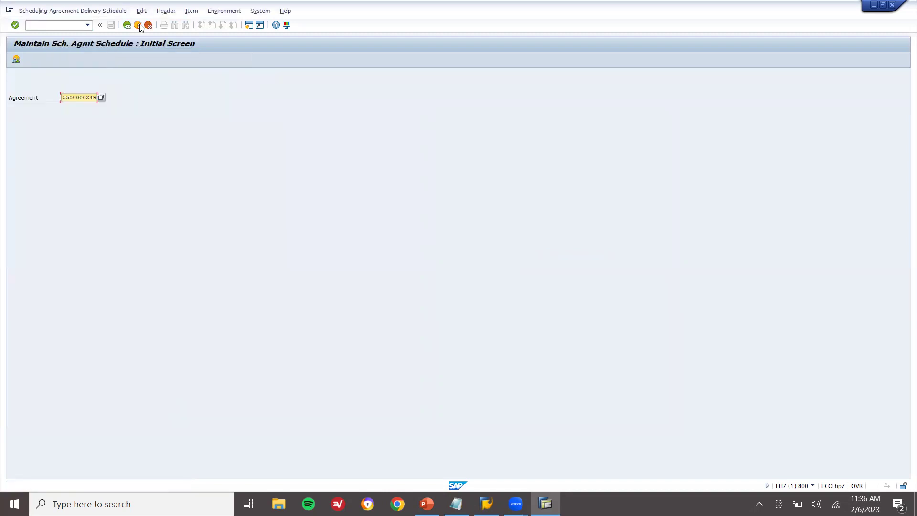
drag(62, 97, 99, 97)
key(Return)
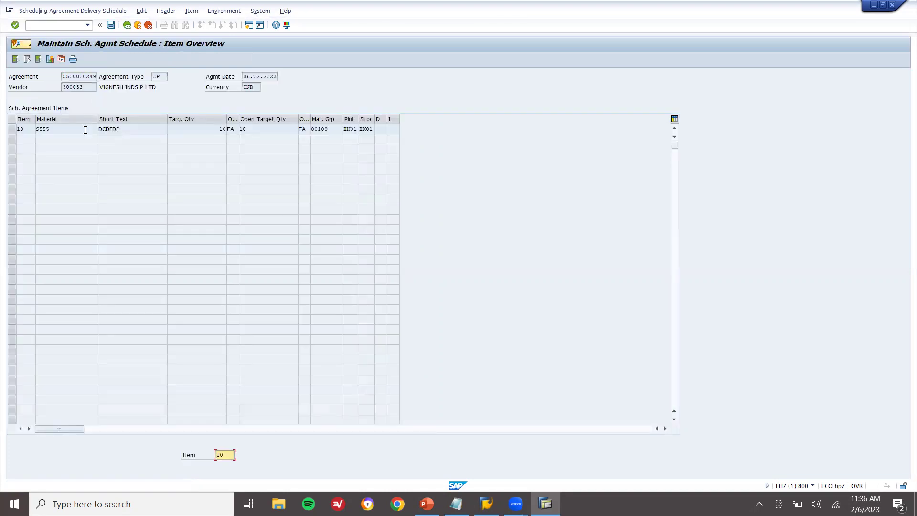
- Open item 10's delivery schedule and add a first line for 06.02.2023 with scheduled quantity 5
double_click(198, 131)
click(28, 141)
click(53, 140)
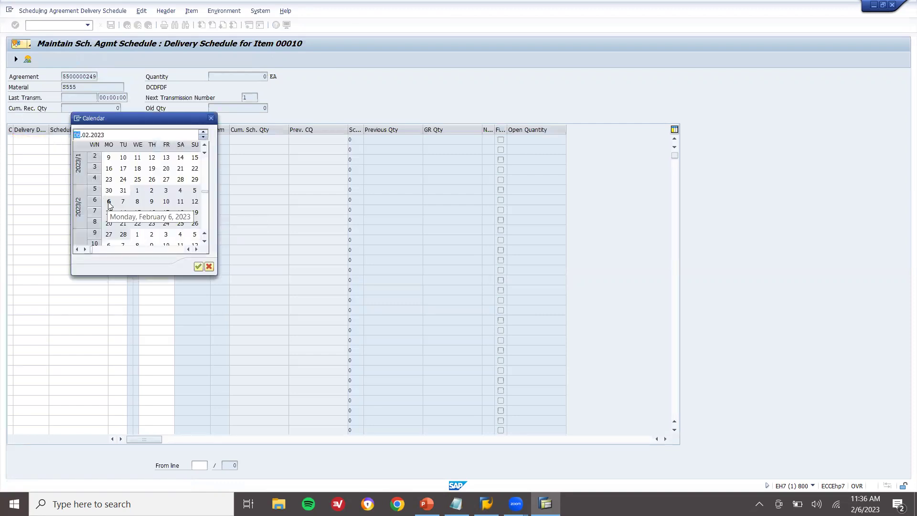
double_click(108, 201)
click(90, 138)
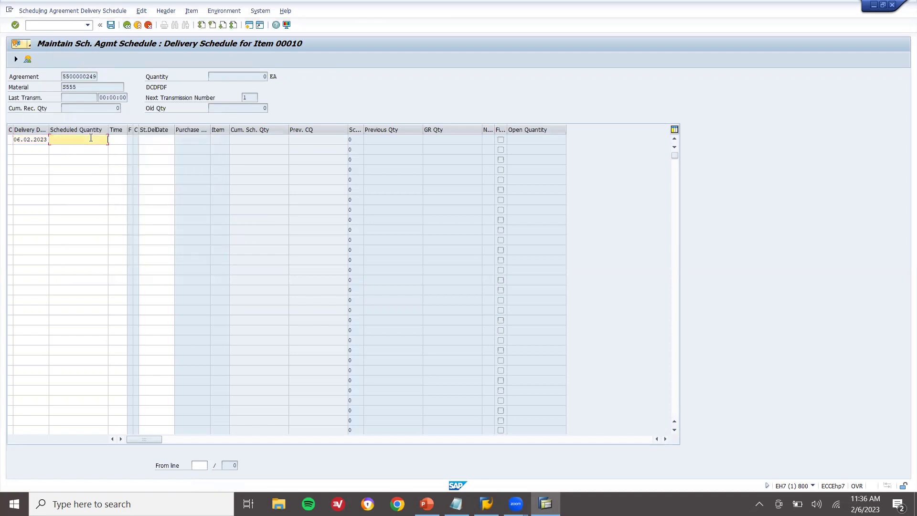
key(Return)
- Add a second delivery schedule line for 13.02.2023 with scheduled quantity 5
click(36, 150)
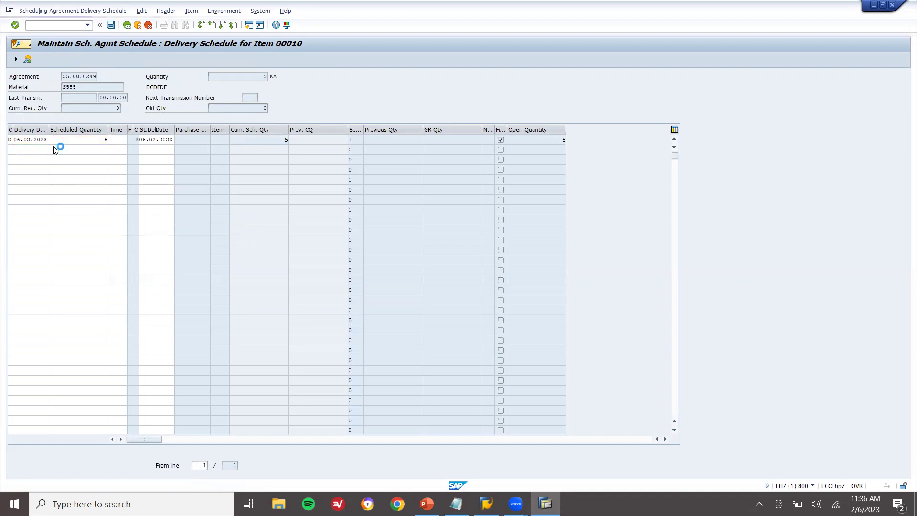
click(54, 150)
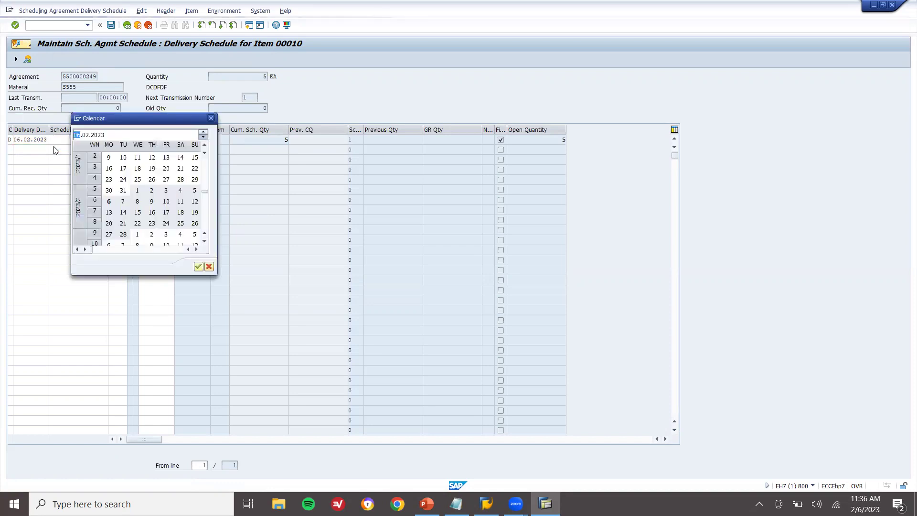
double_click(109, 212)
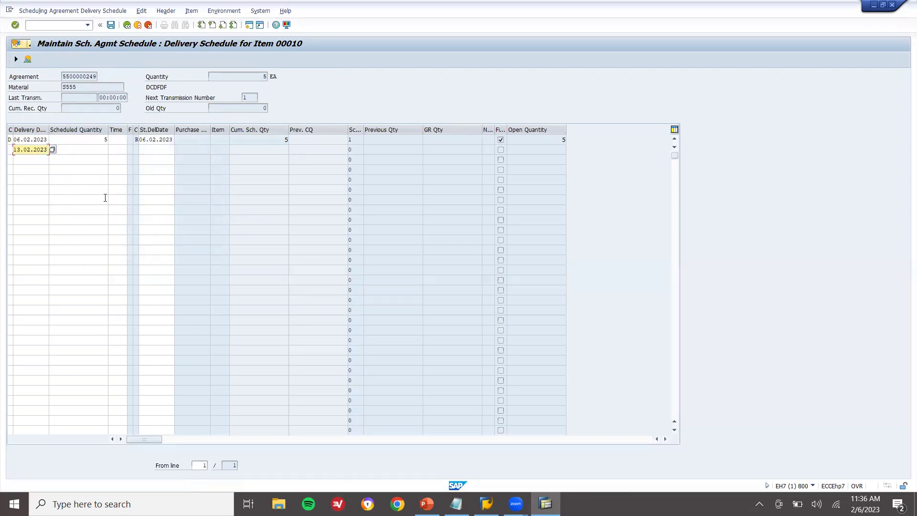
click(93, 148)
text(5)
key(Return)
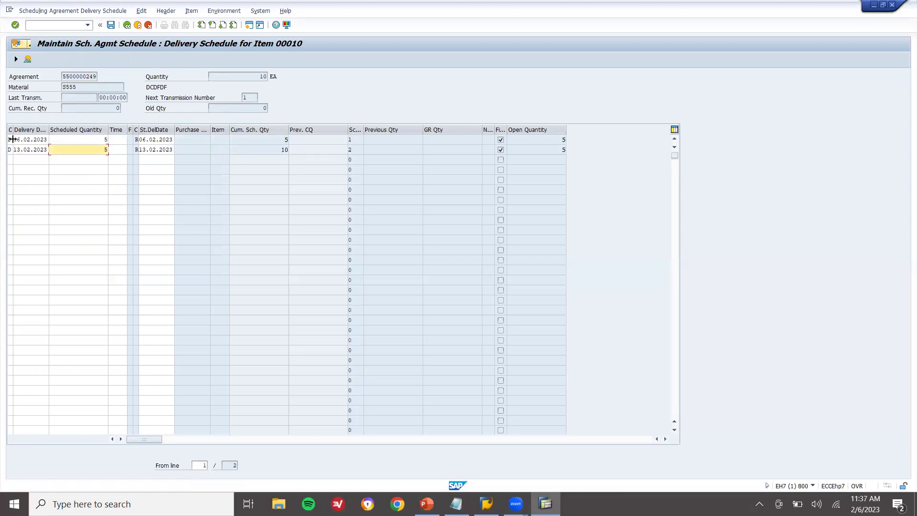
- Check the first line's delivery date and scheduled quantity, and save the delivery schedule
drag(15, 140, 49, 139)
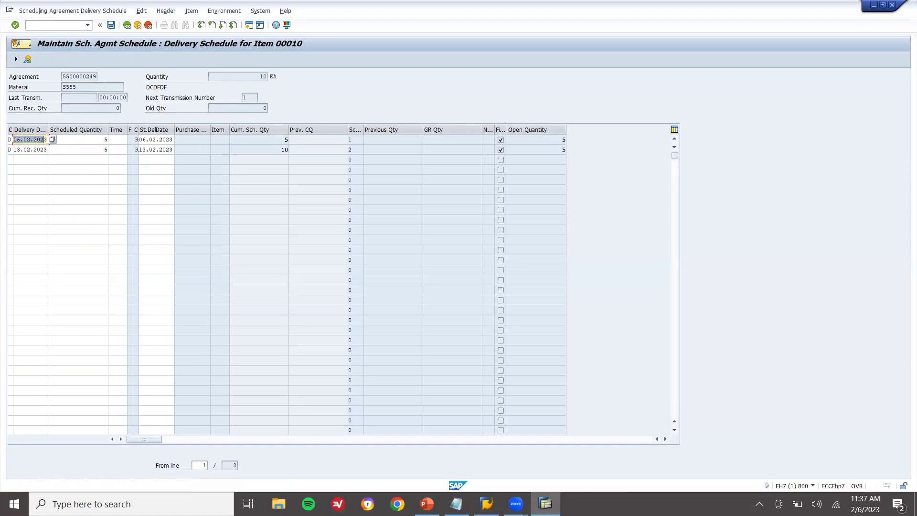
click(70, 138)
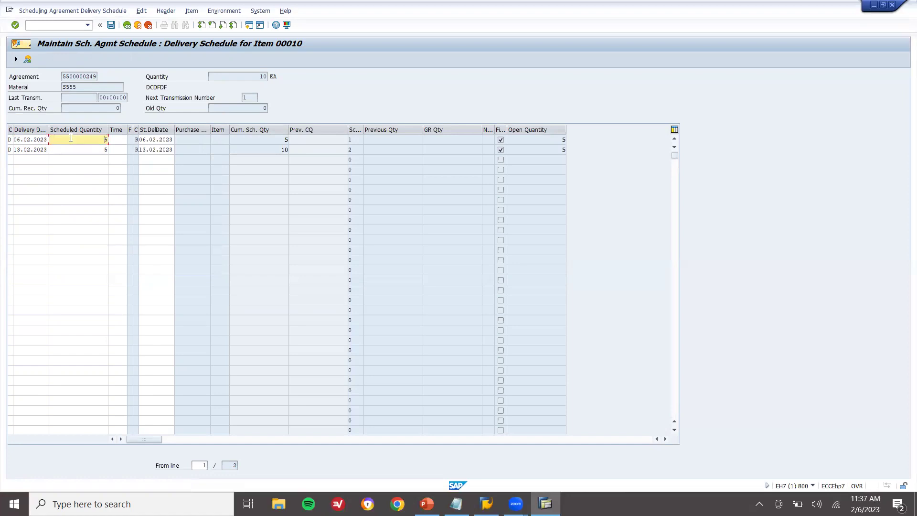
click(110, 26)
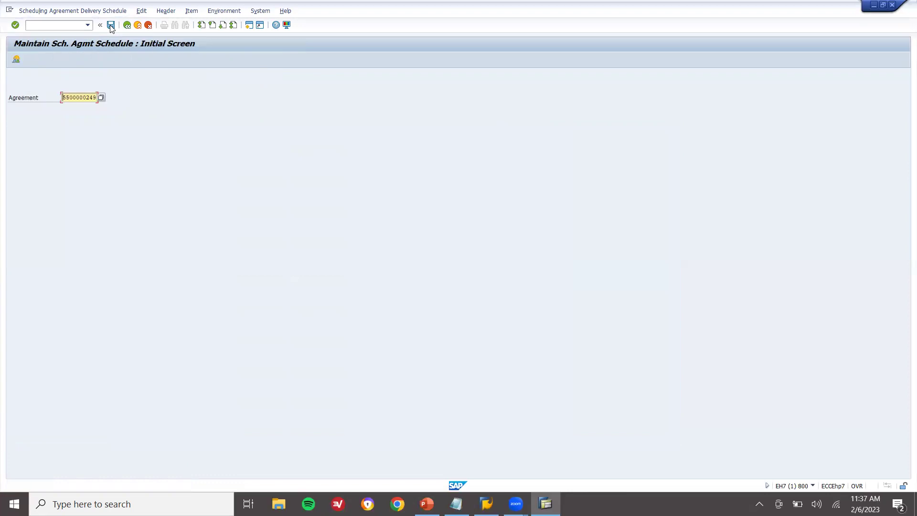
- Copy the scheduling agreement's number from the schedule maintenance initial screen
key(shift+Right)
key(shift+Right)
key(shift+Right)
key(shift+Right)
key(shift+Right)
key(shift+Right)
key(shift+Right)
key(shift+Right)
key(shift+Right)
key(shift+Right)
key(ctrl+c)
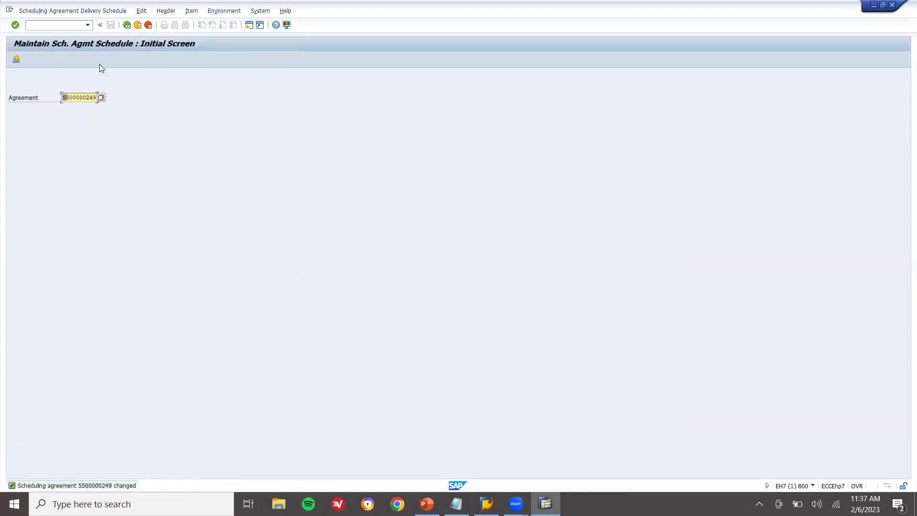
- Run transaction MIGO and load the scheduling agreement for goods receipt using its copied number
click(137, 25)
text(MI)
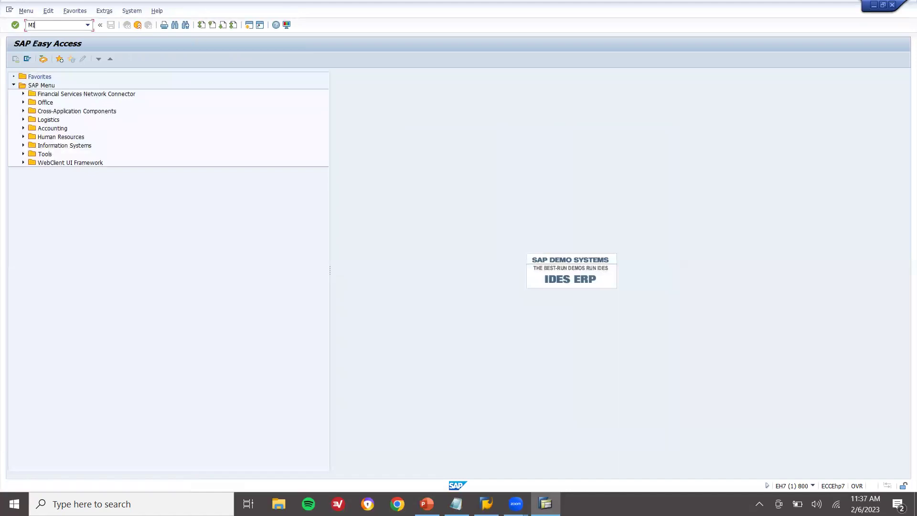
text(GO)
key(Return)
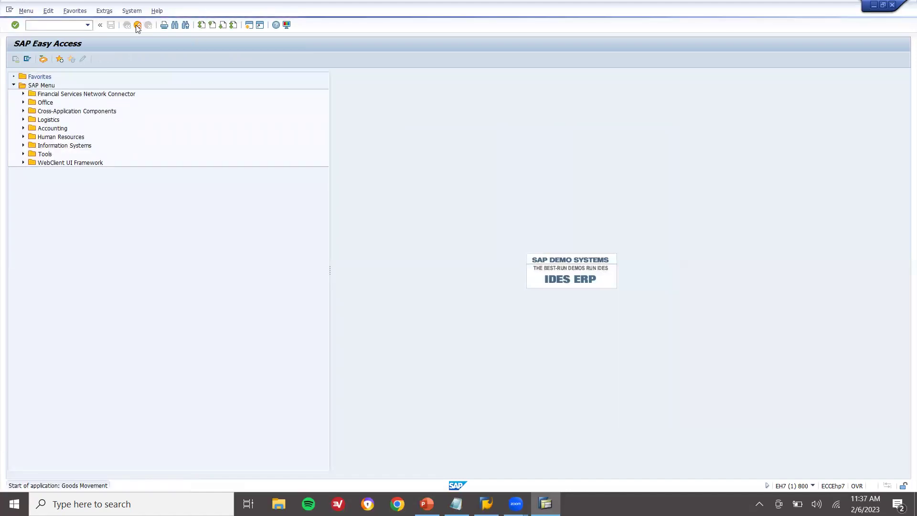
key(ctrl+v)
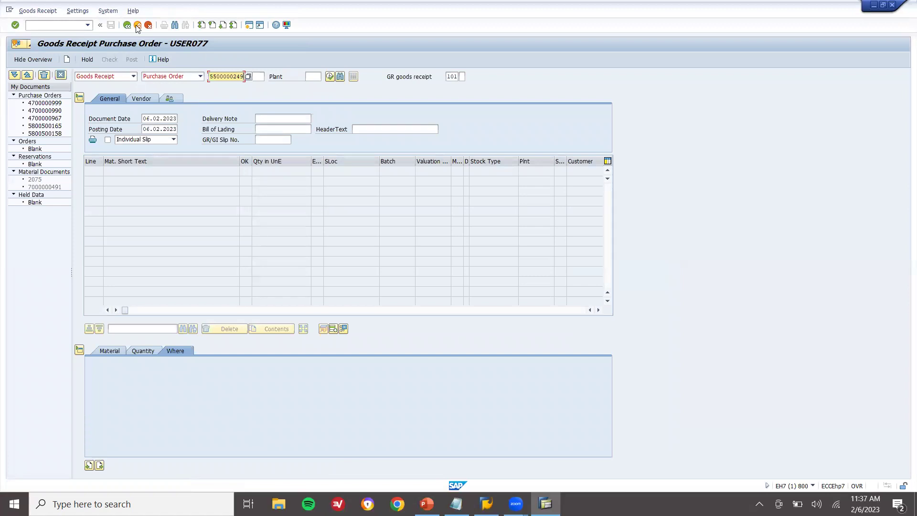
key(Return)
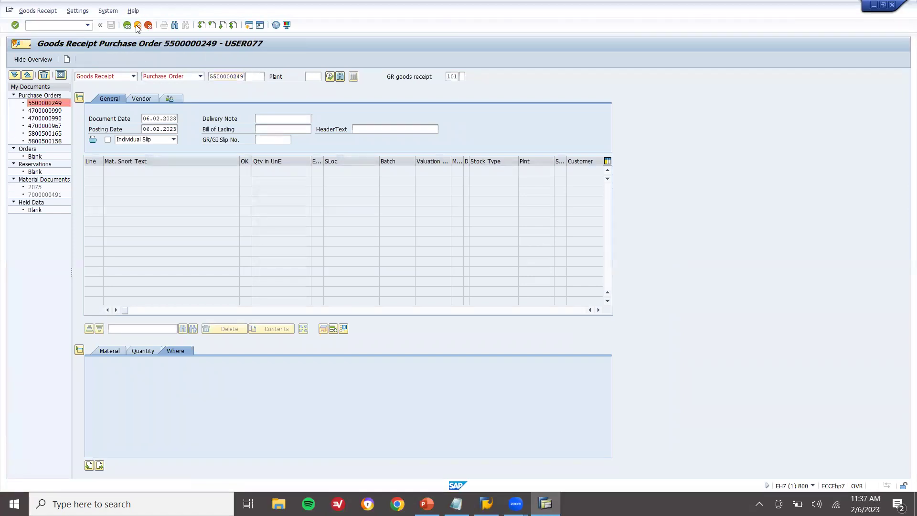
- Mark the goods receipt item as OK, check its quantity and material, and post the goods receipt
click(112, 465)
drag(276, 171, 251, 172)
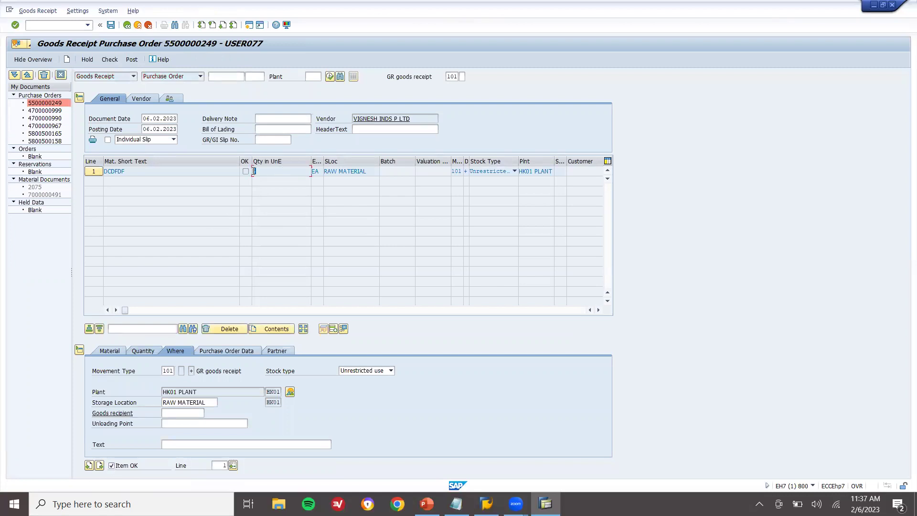
click(190, 175)
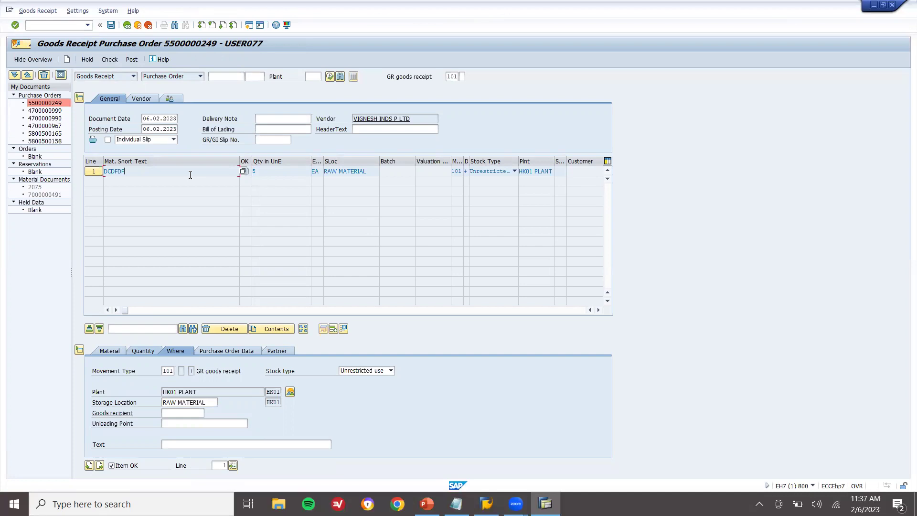
click(111, 26)
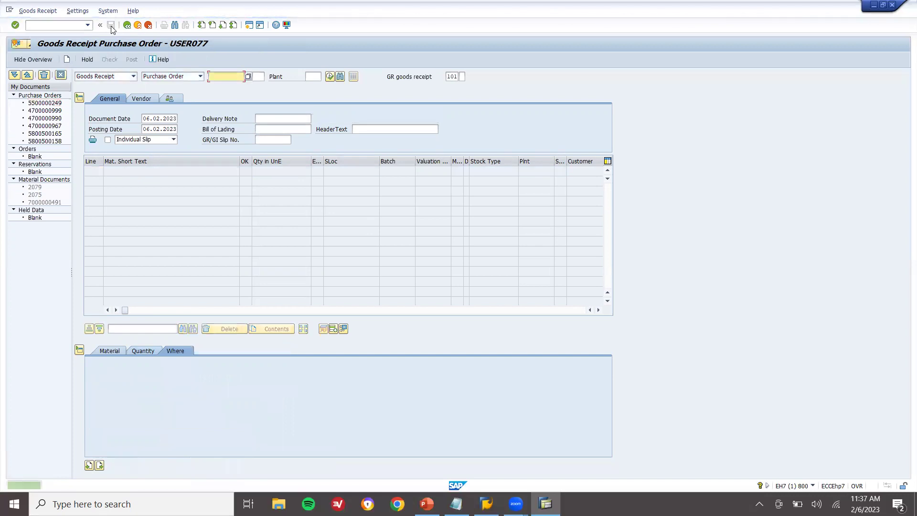
- Leave the goods receipt, run transaction MIRO and set the invoice date to 03.02.2023
click(138, 27)
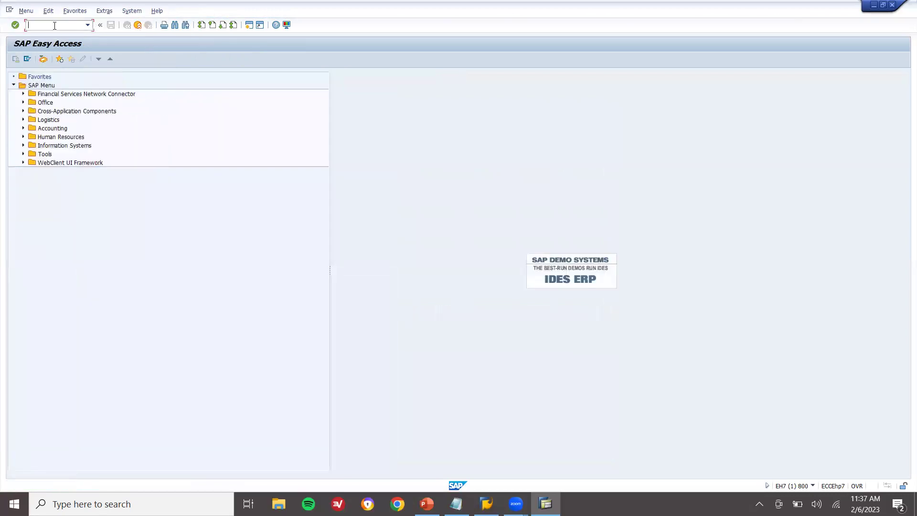
text(MIRO)
key(Return)
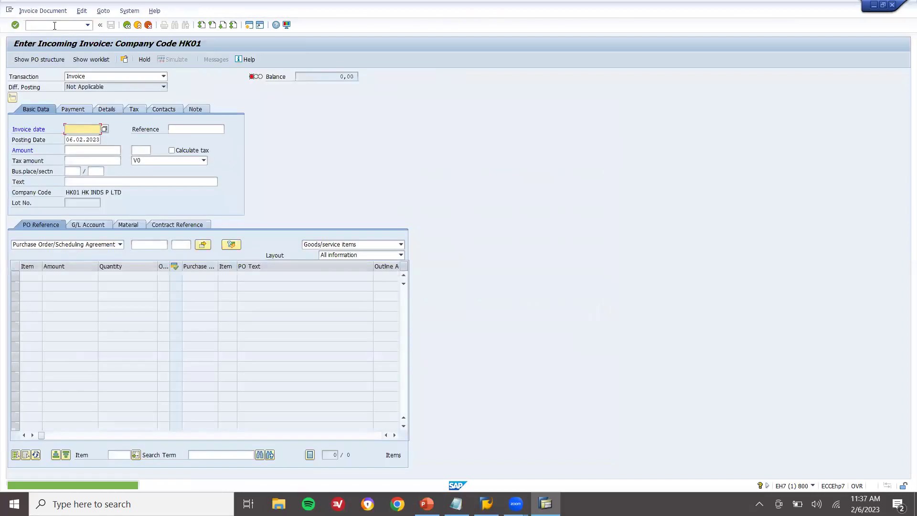
key(Down)
key(Down)
key(Return)
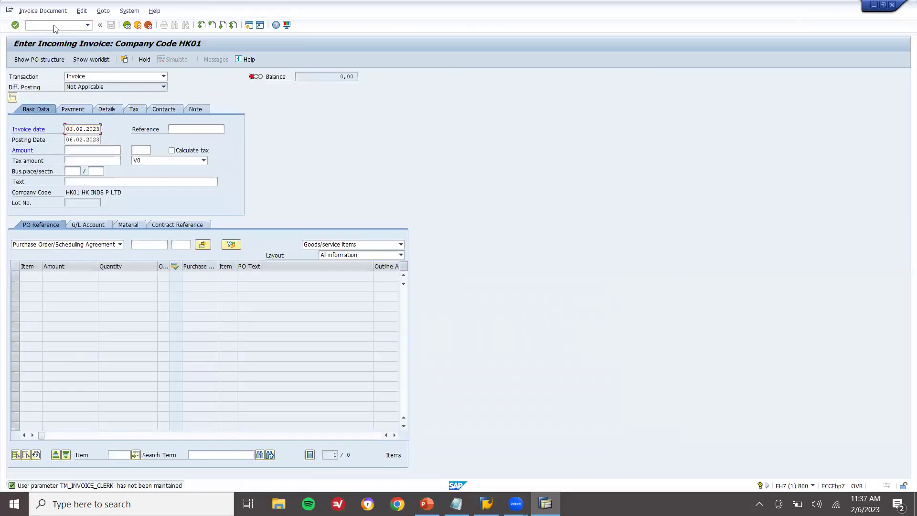
key(Return)
- Set the invoice's tax code to V6 and turn on automatic tax calculation
click(177, 161)
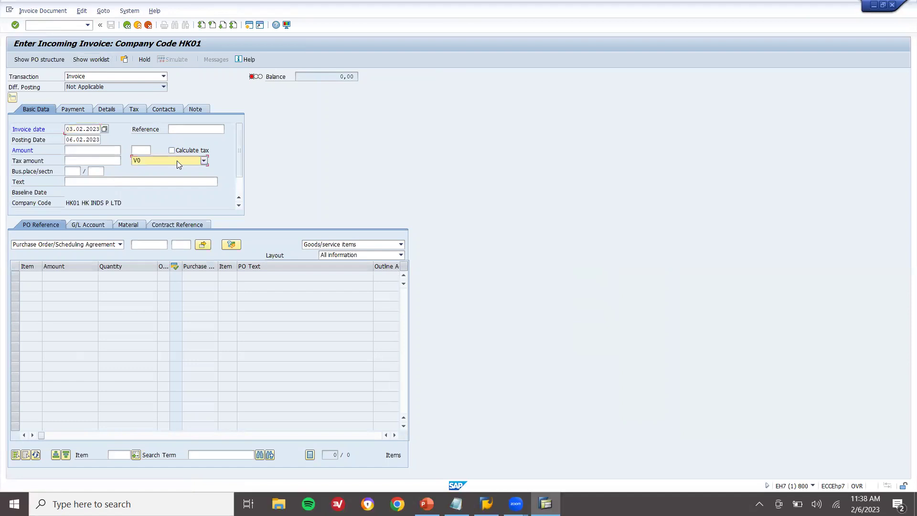
click(177, 161)
click(175, 169)
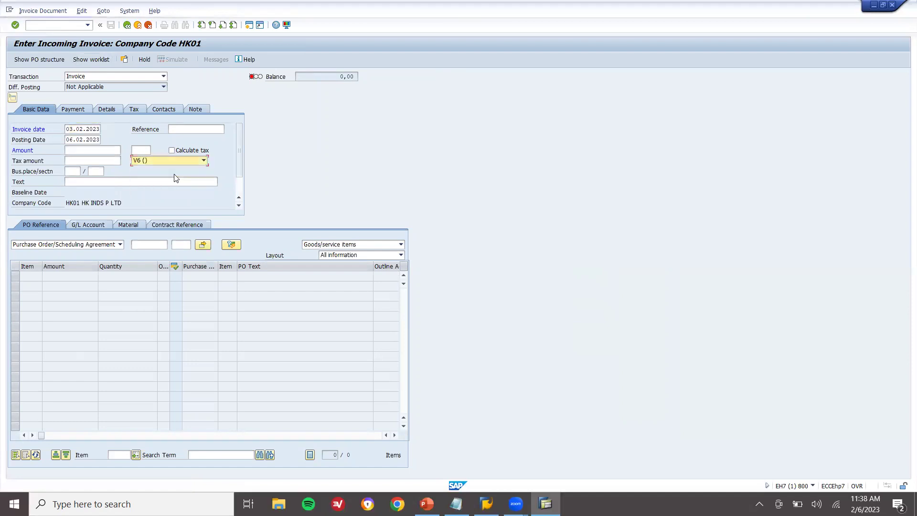
click(172, 150)
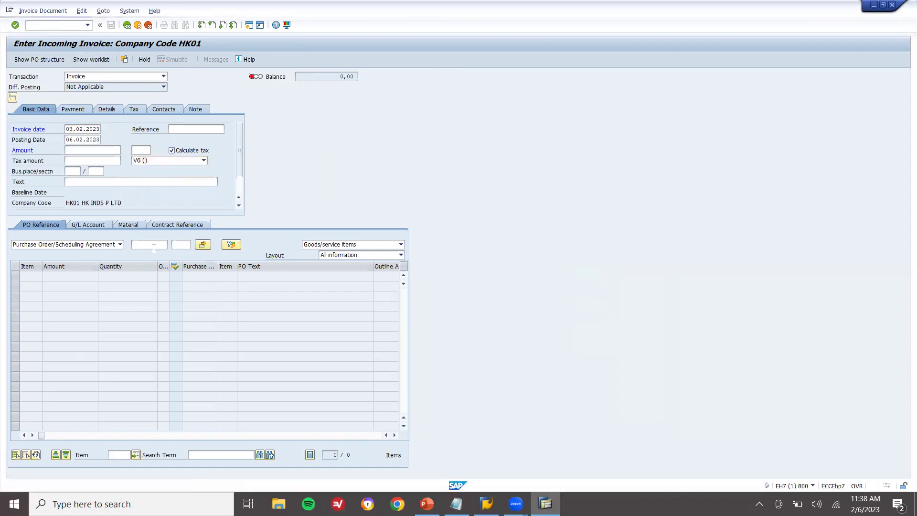
- Load the scheduling agreement's item into the invoice using the copied agreement number as the reference
click(154, 249)
key(ctrl+v)
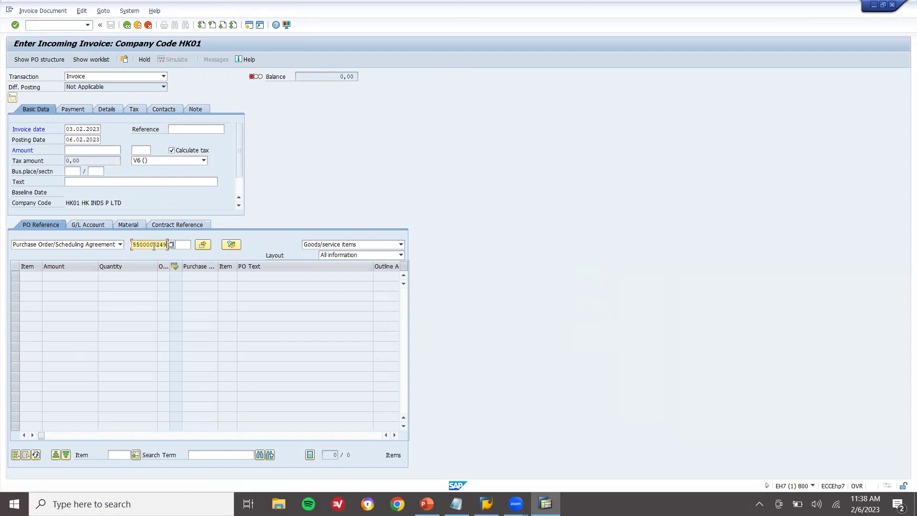
key(Return)
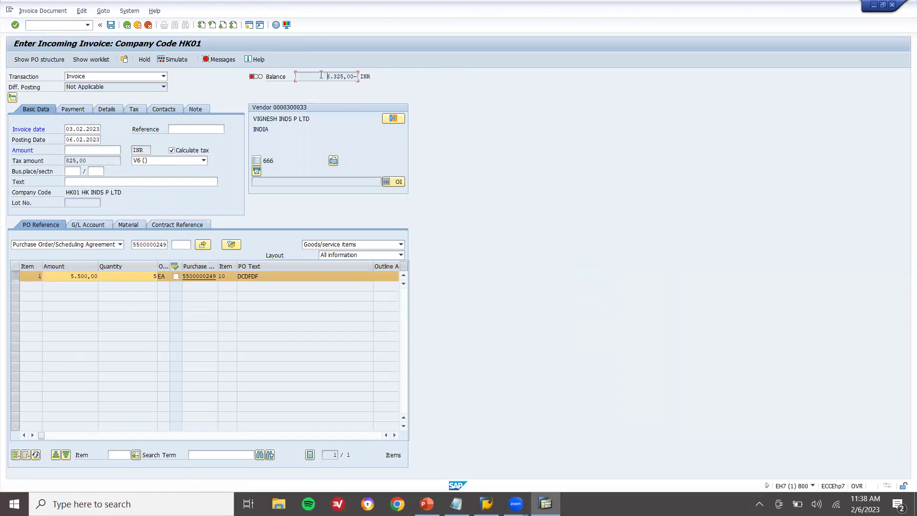
- Enter 6325 as the invoice amount, matching the outstanding balance
drag(357, 76, 233, 94)
click(107, 151)
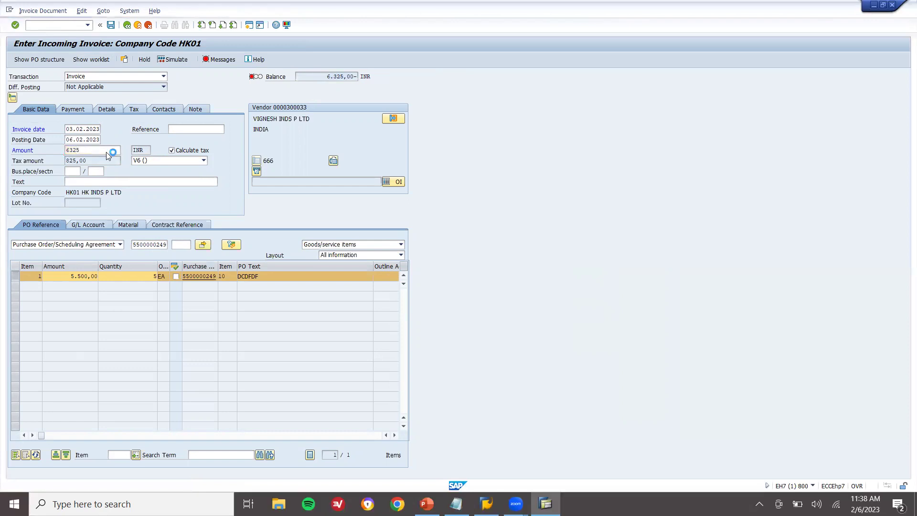
key(Return)
- Set the payment baseline date to 06.02.2023 and post the incoming invoice
click(77, 130)
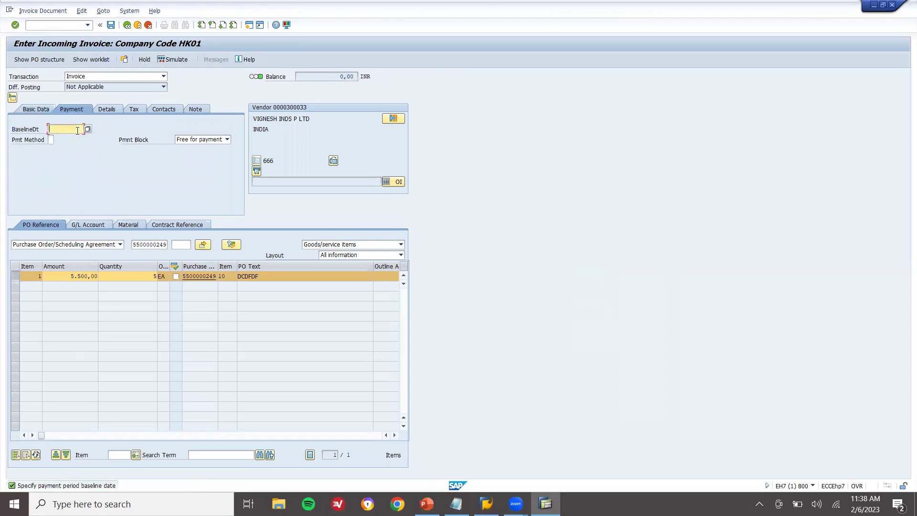
click(88, 130)
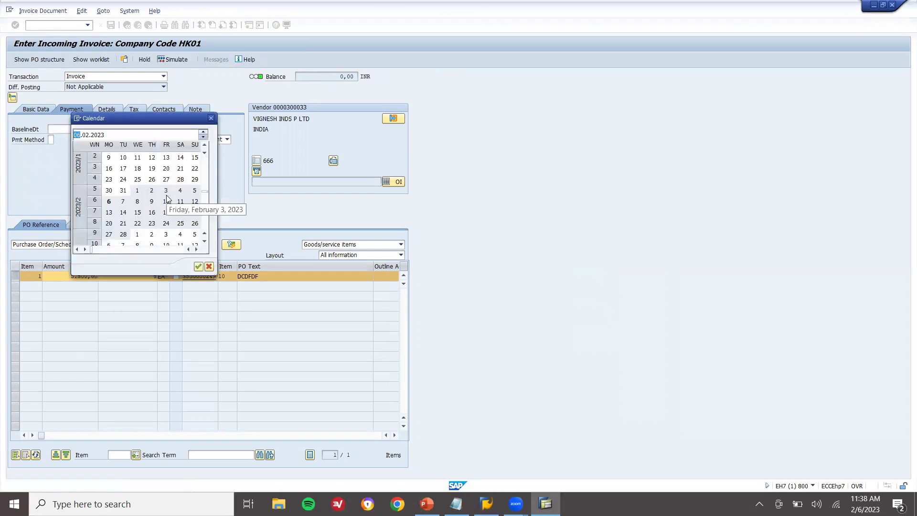
double_click(109, 202)
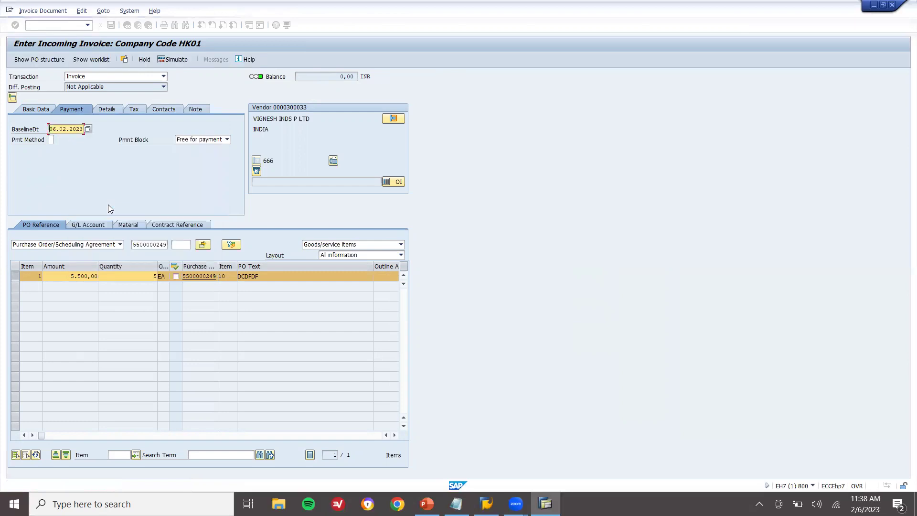
click(107, 29)
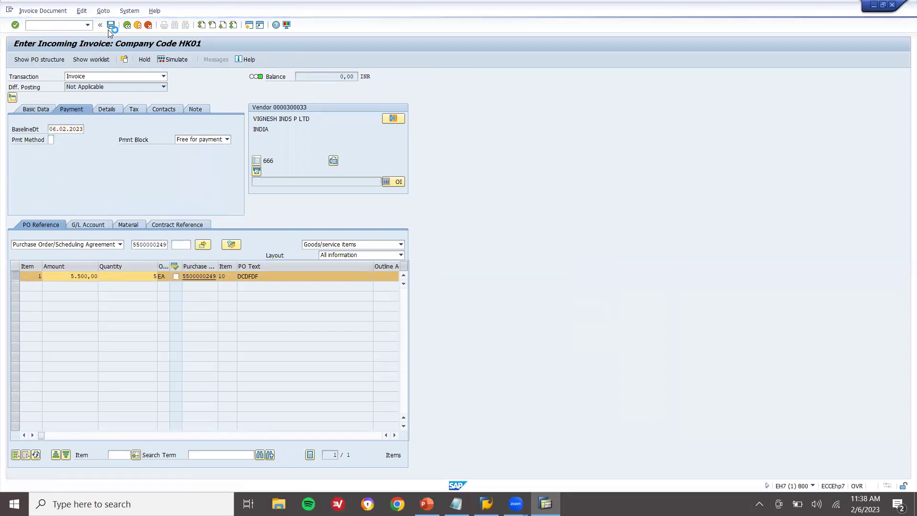